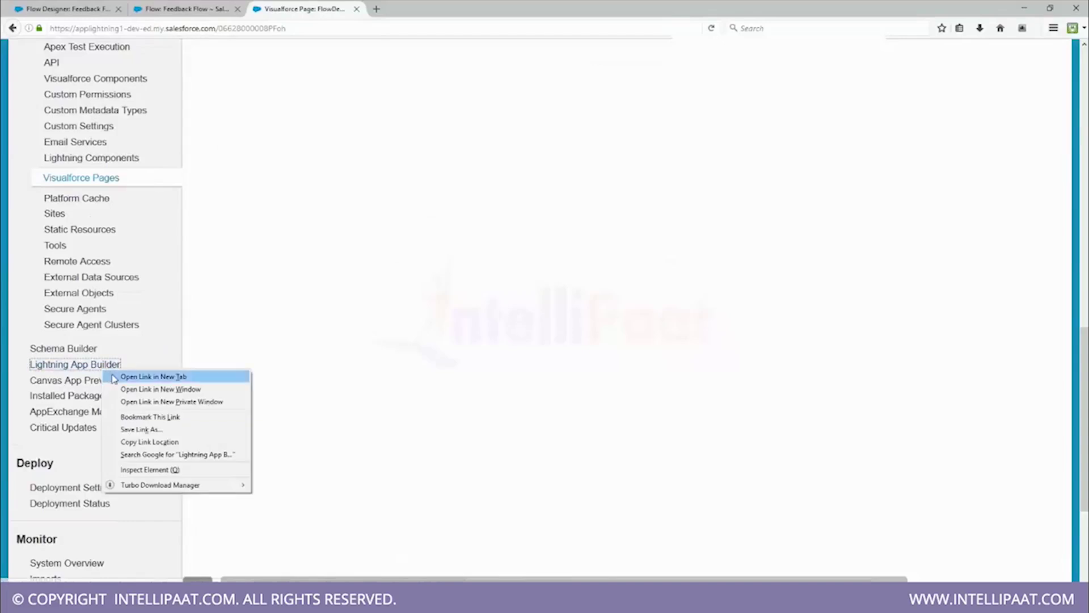
- Open Lightning App Builder in a new tab and start a new Lightning page
left_click(131, 377)
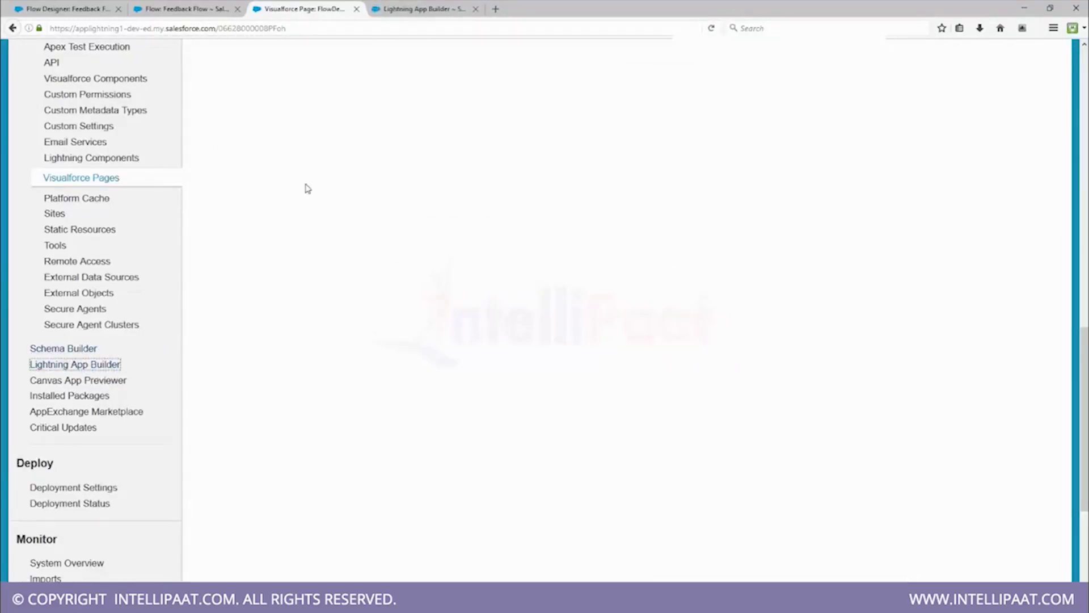
left_click(420, 9)
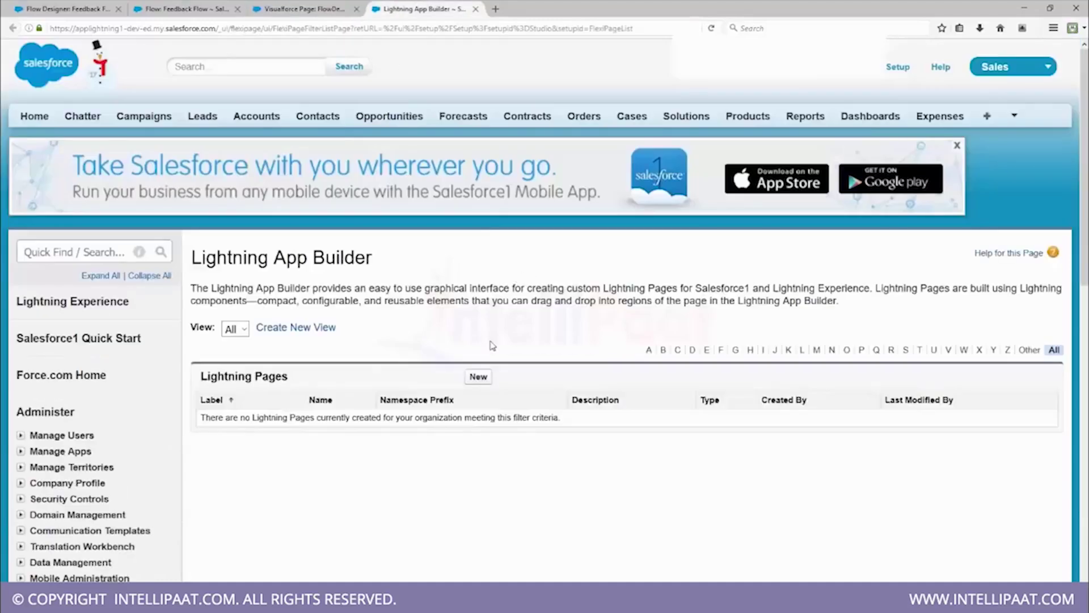
left_click(478, 377)
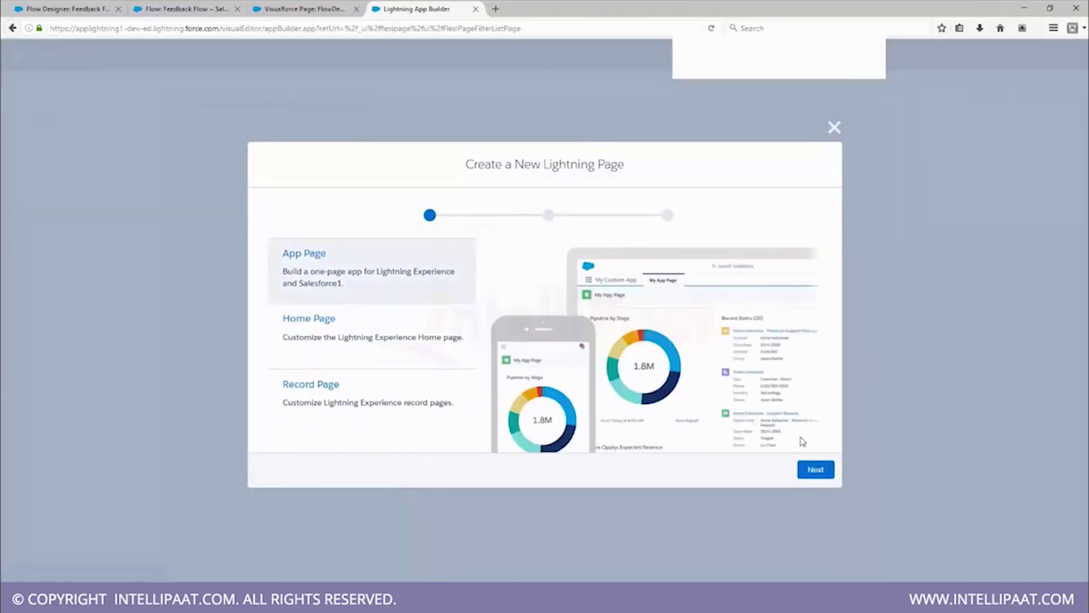
- Create an App Page with the Header and Two Columns template, labelled 'Feedback App'
left_click(813, 470)
left_click(825, 470)
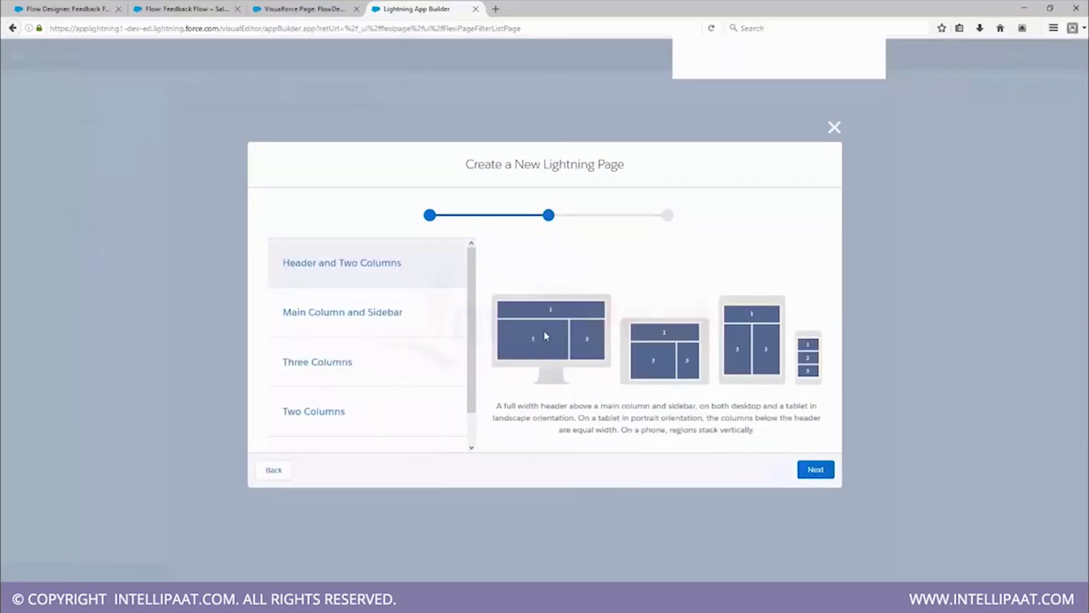
left_click(815, 469)
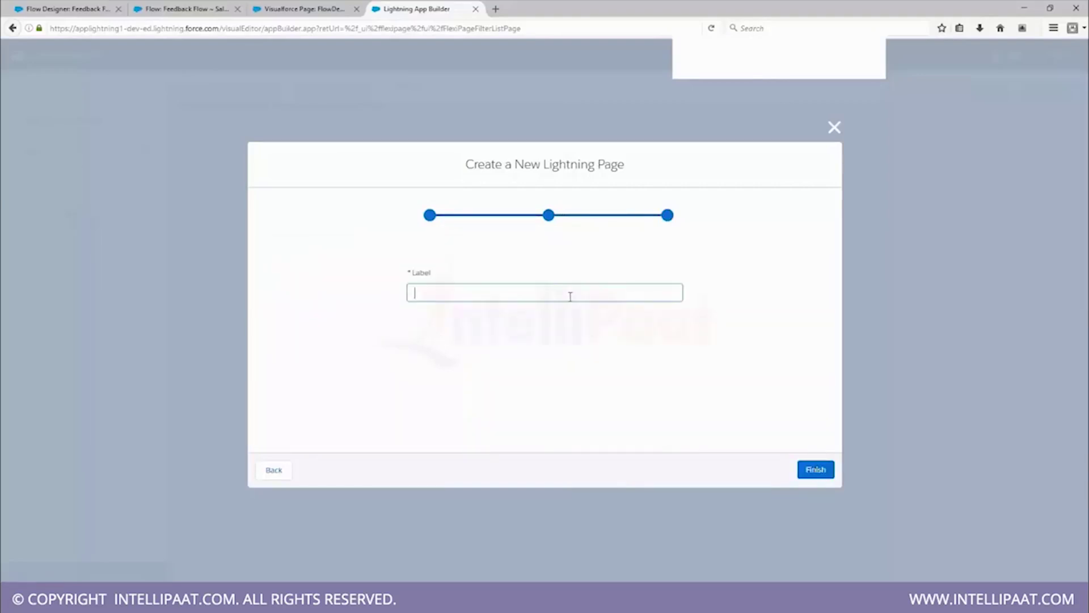
type("Flow Demo")
key("ctrl+a")
type("F")
left_click(815, 470)
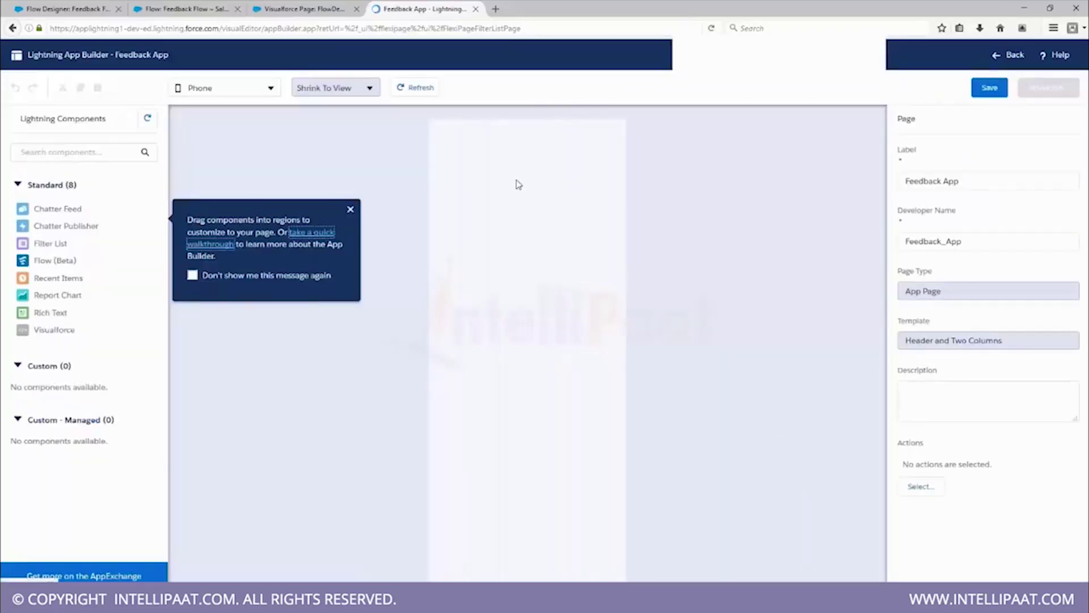
- Place a Visualforce component showing FlowDemo in the top region and save the page
left_click(351, 209)
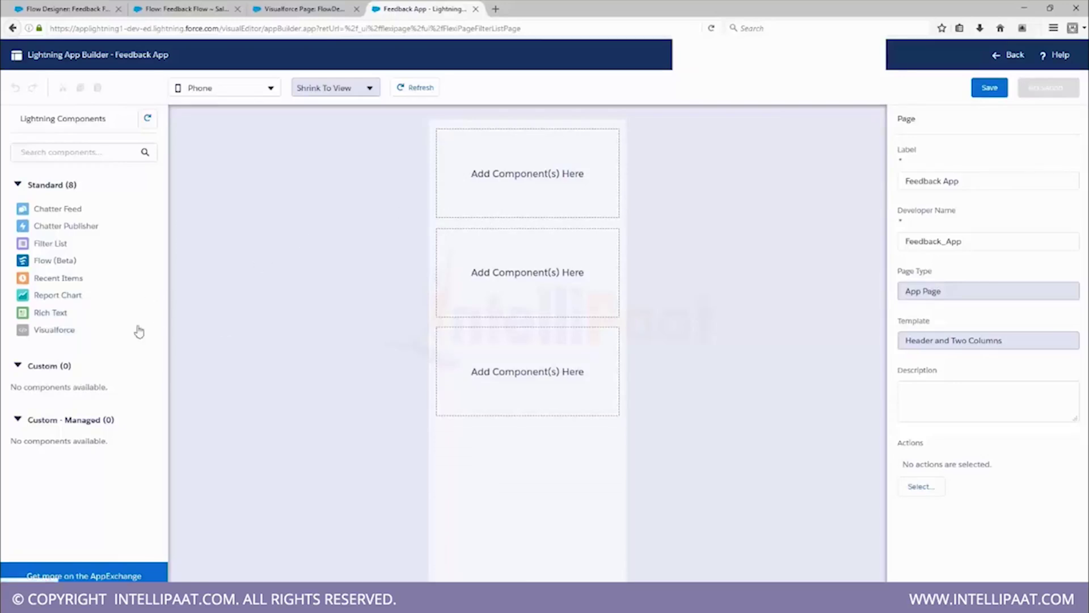
left_click_drag(49, 333, 504, 165)
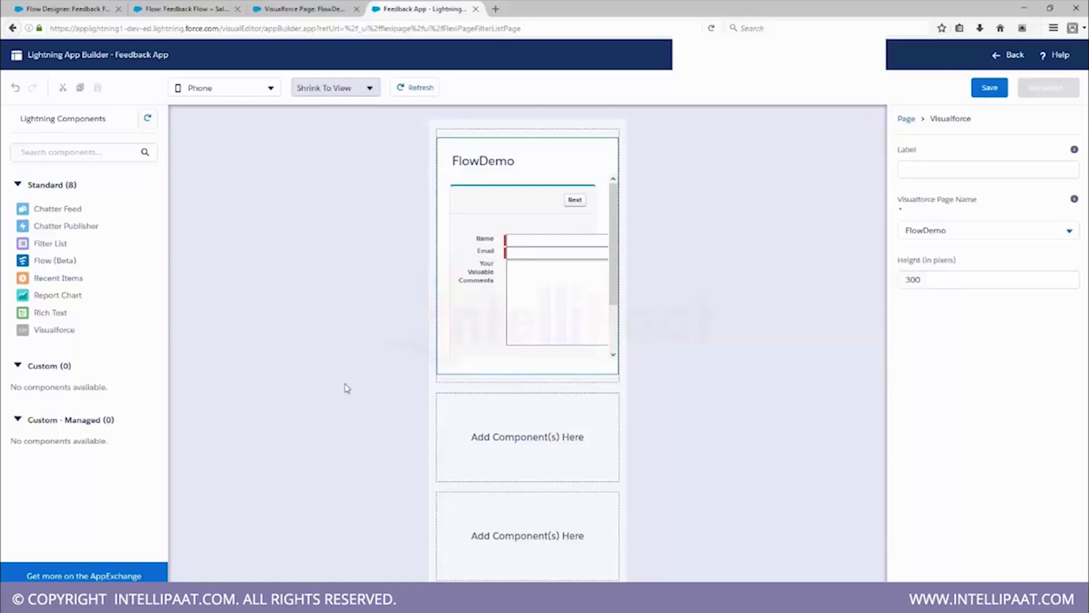
left_click(955, 231)
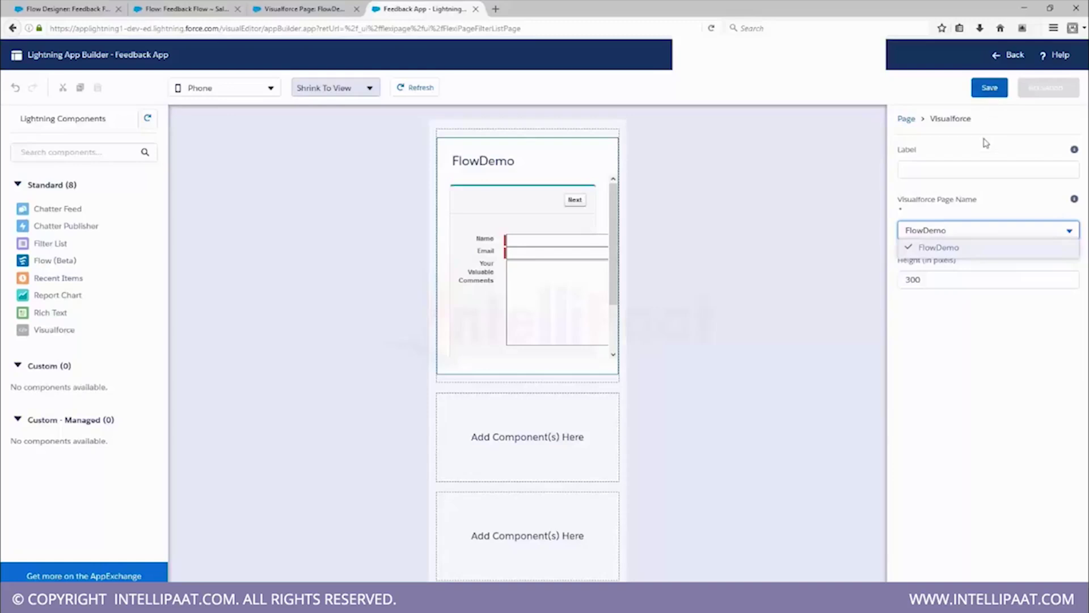
left_click(978, 91)
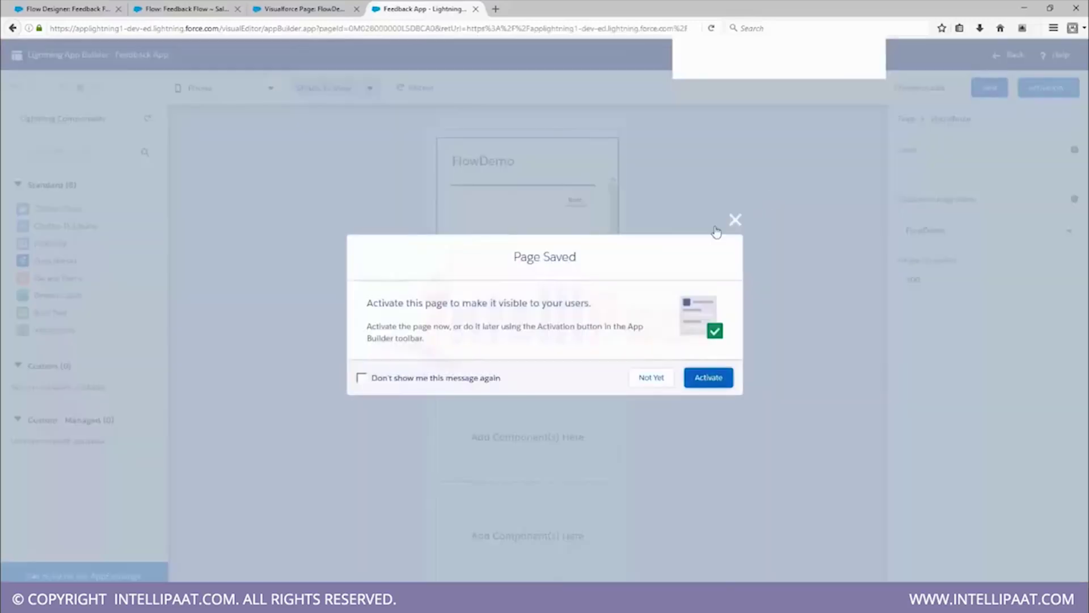
- Activate Feedback App for all users and add it to the Salesforce1 navigation menu
left_click(718, 379)
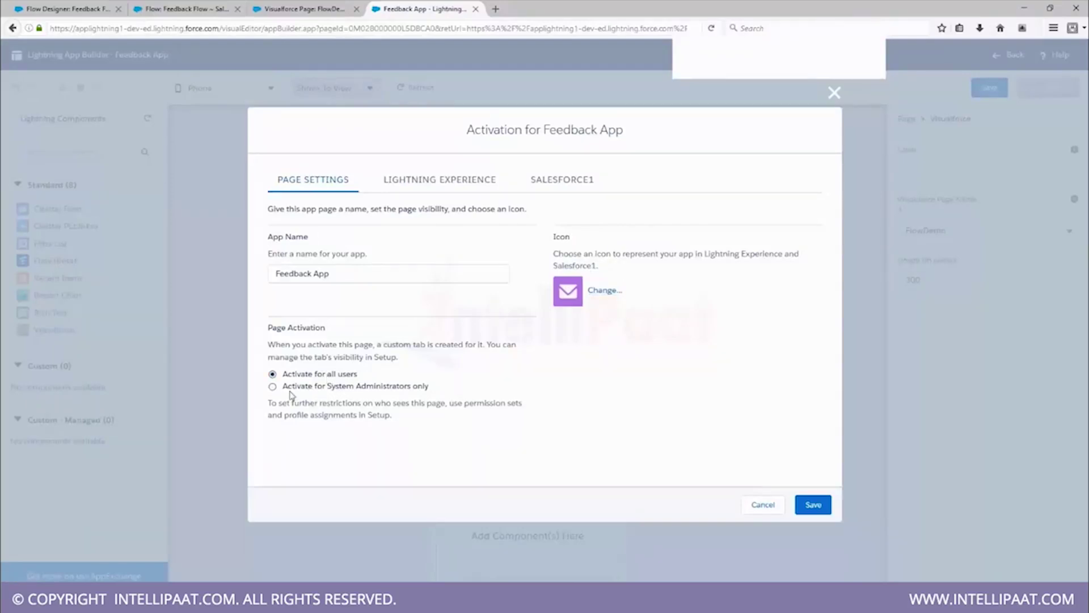
left_click(451, 180)
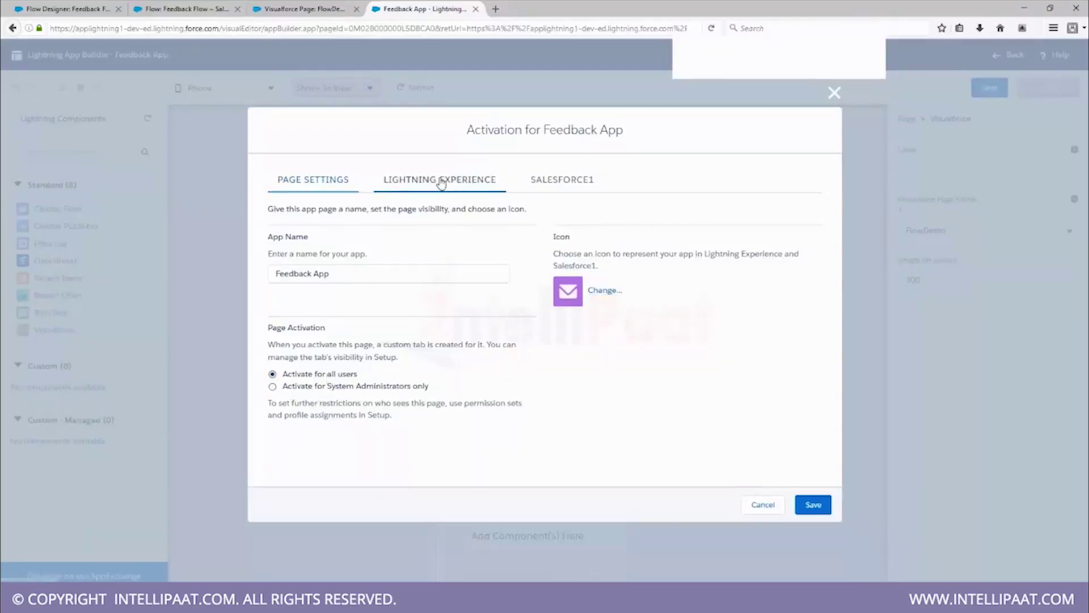
left_click(560, 180)
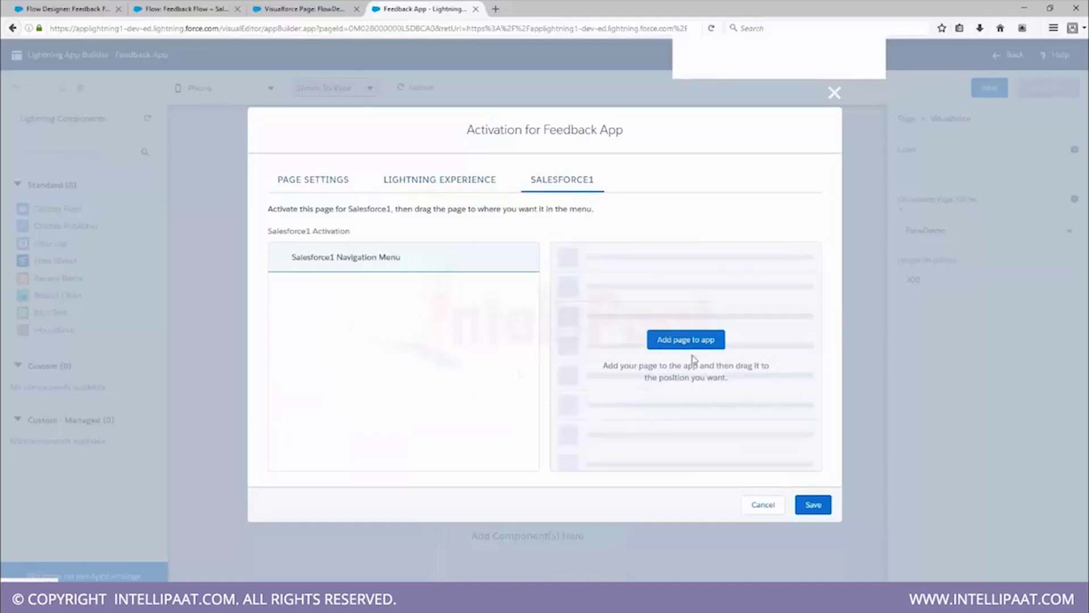
left_click(684, 341)
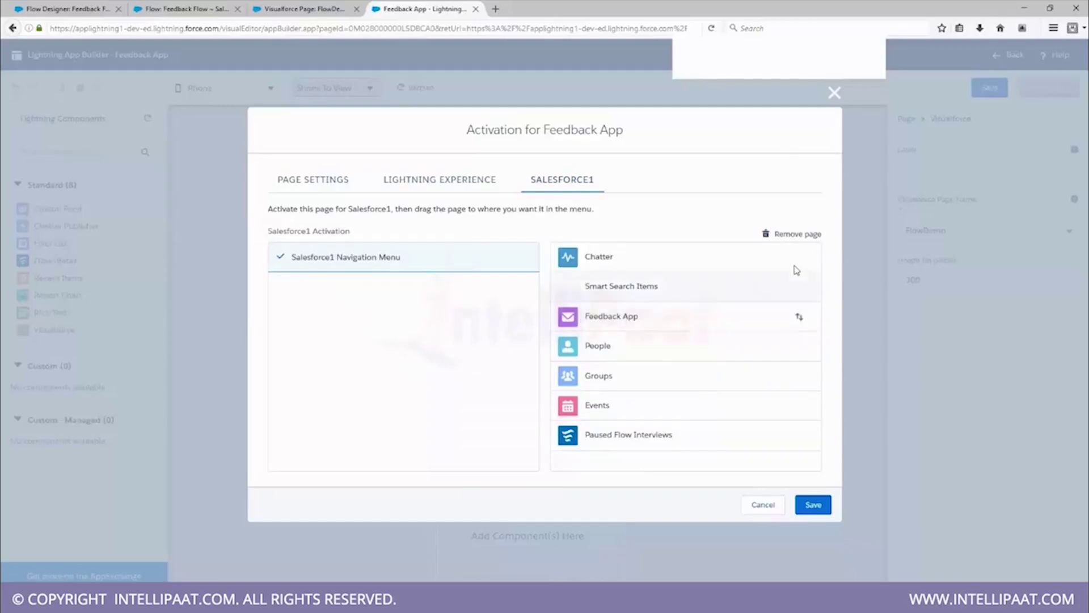
left_click(814, 502)
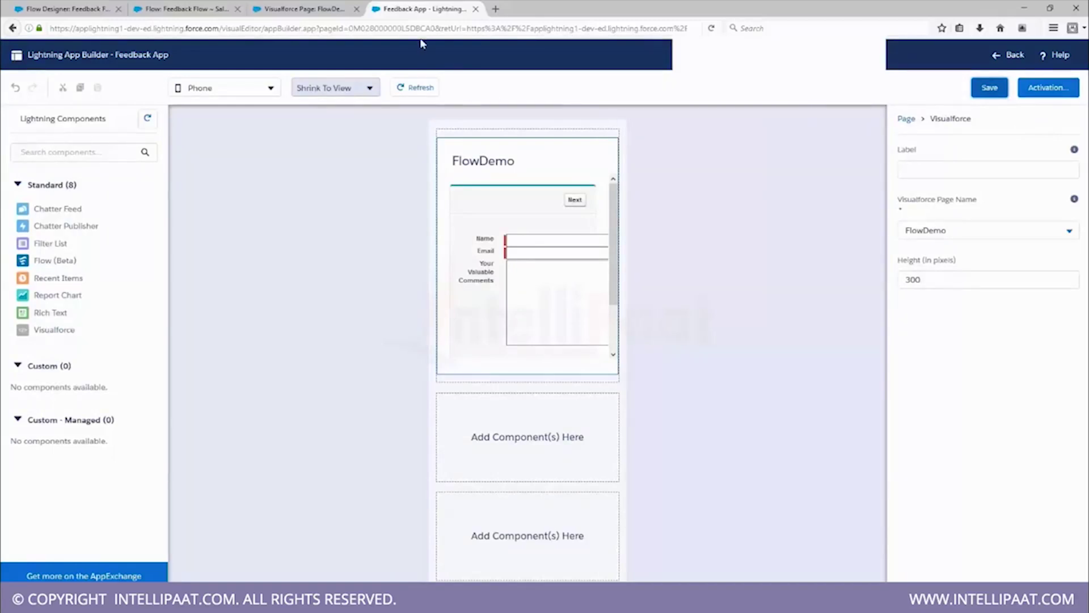
- From the Feedback Flow detail page, change the address path to one/one.app and load it
left_click(163, 7)
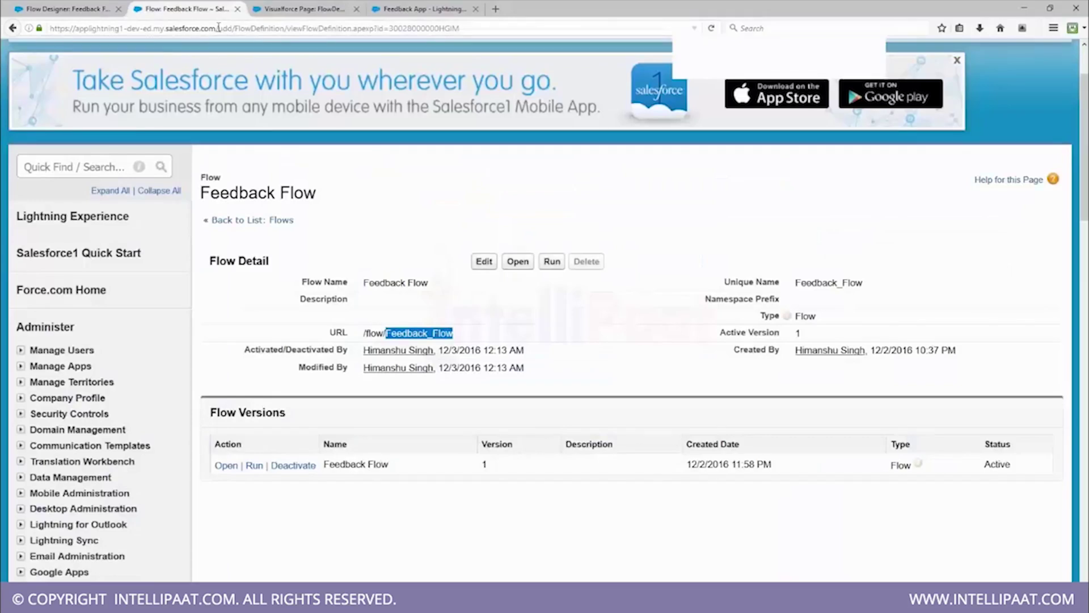
left_click_drag(218, 27, 498, 30)
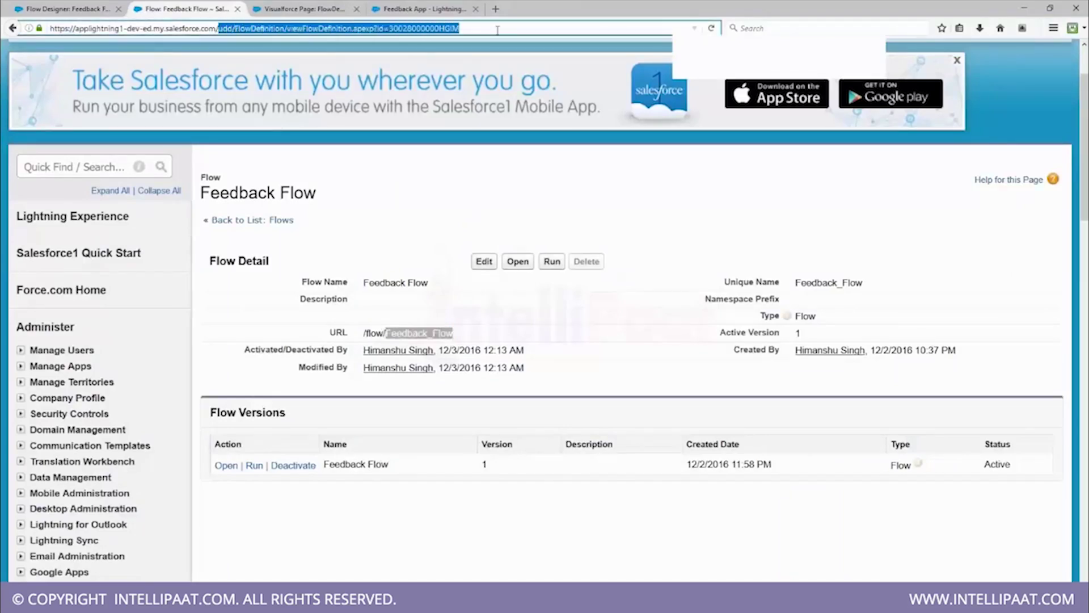
type("one/")
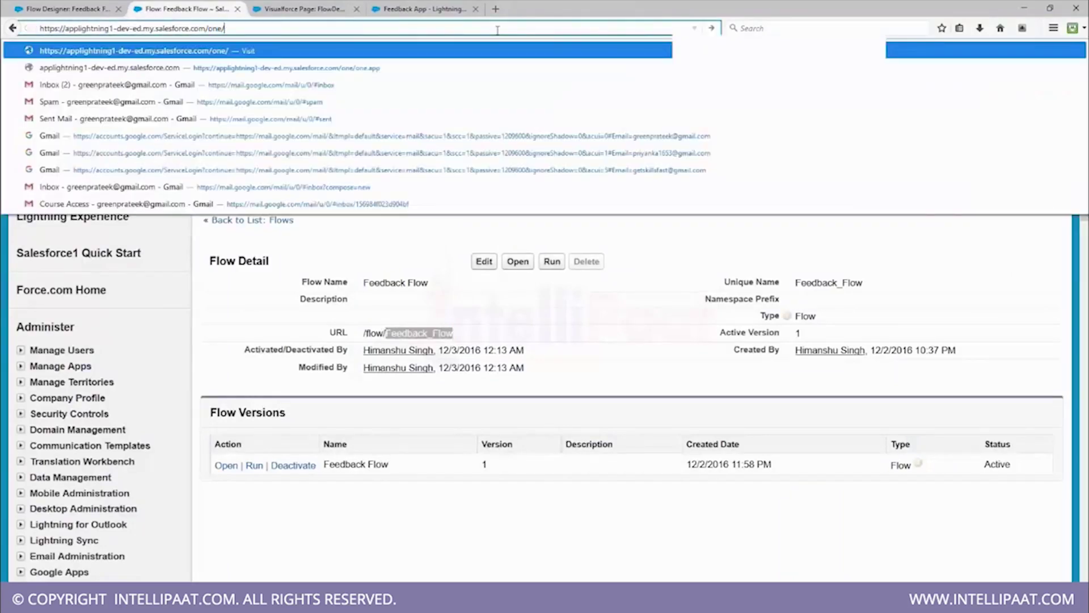
type("one.ap")
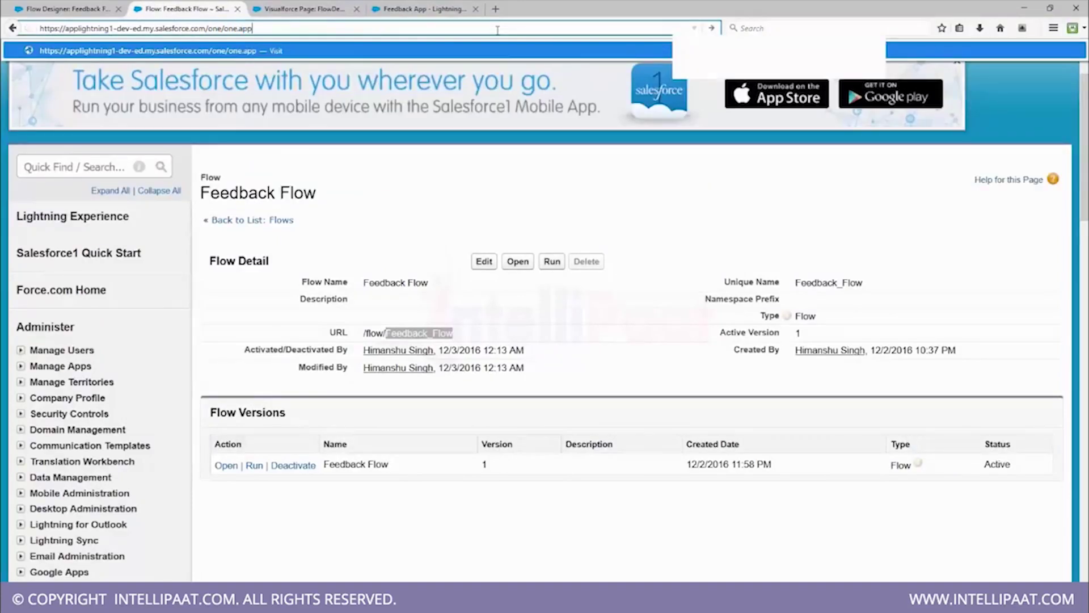
type("p")
key("Return")
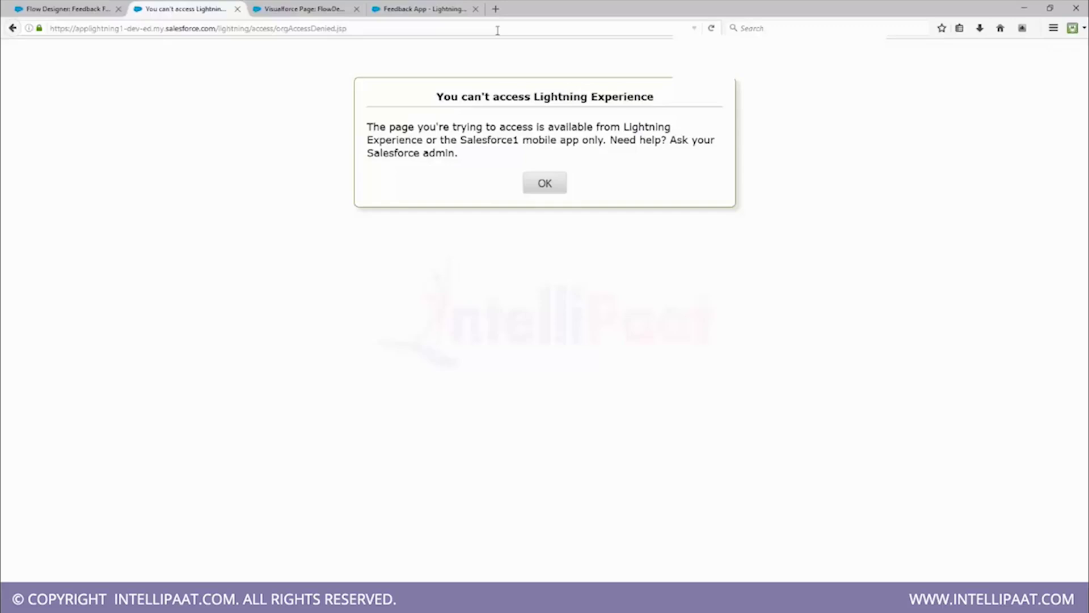
- Switch the browser user agent to Android Chrome and reload the page
left_click(1024, 31)
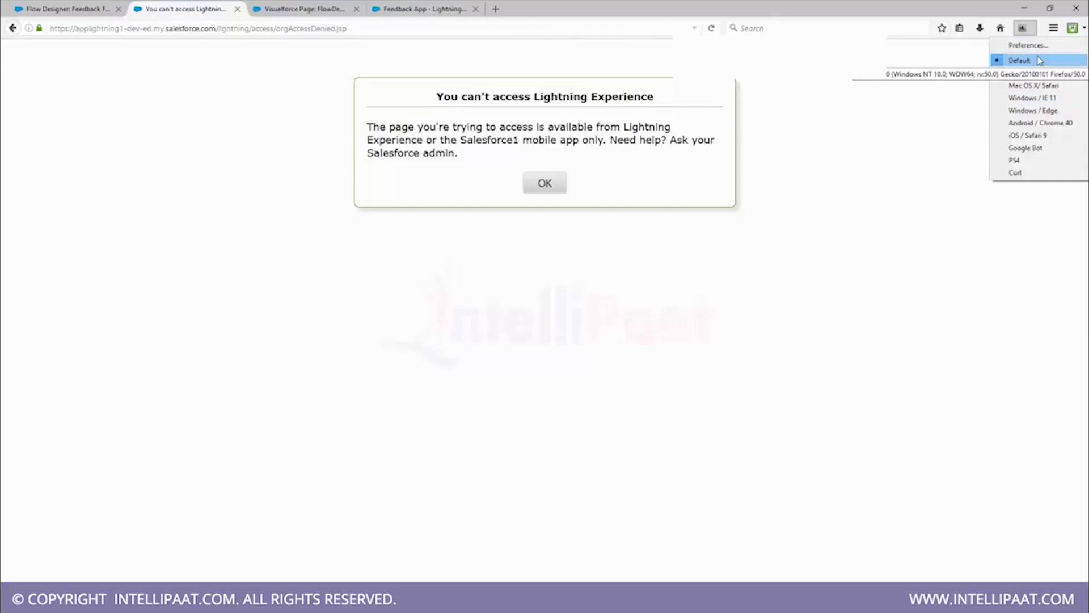
left_click(1041, 124)
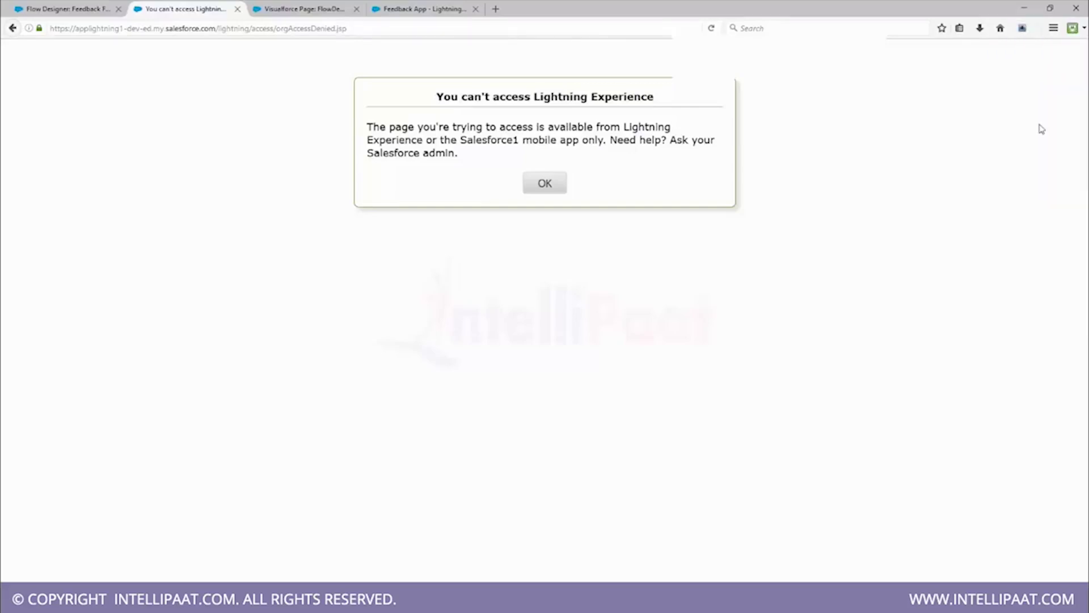
left_click(712, 29)
- Close the access-denied tab, open Setup in a new tab, and load one/one.app
left_click(237, 9)
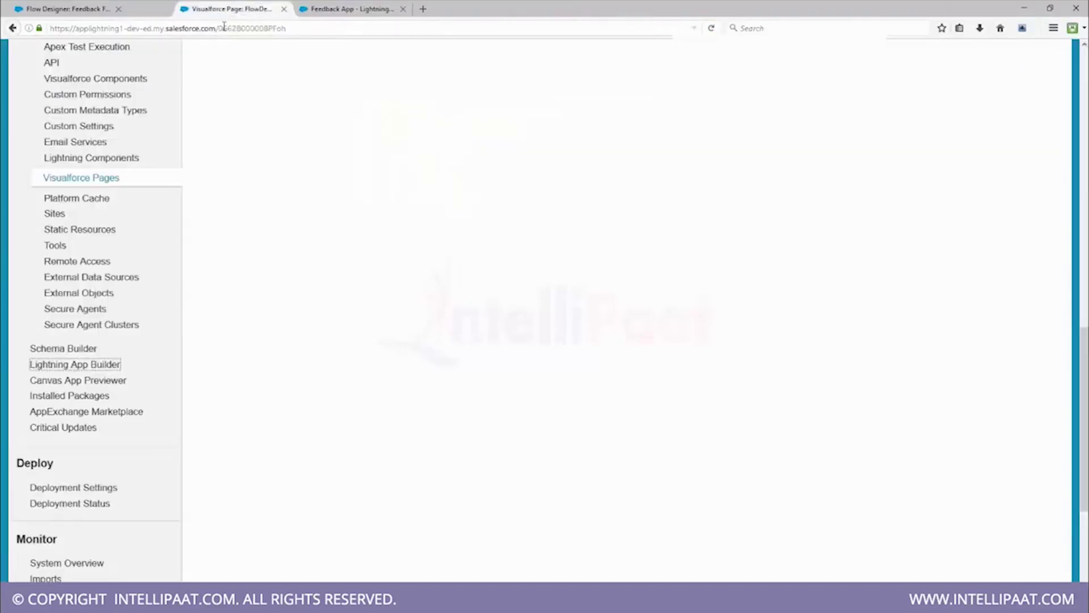
left_click(79, 9)
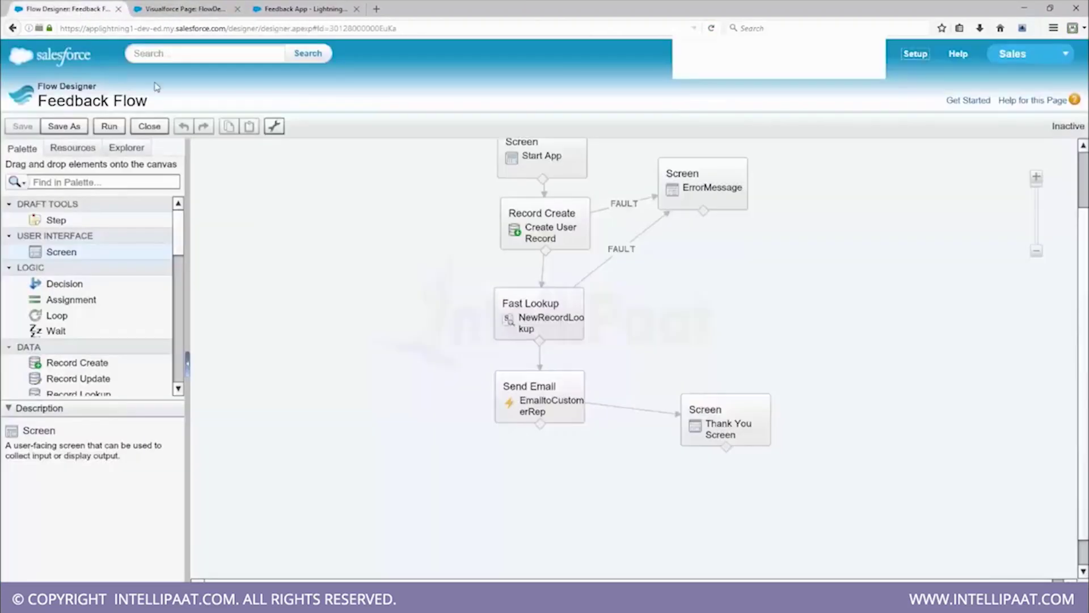
right_click(916, 54)
left_click(936, 65)
left_click(182, 9)
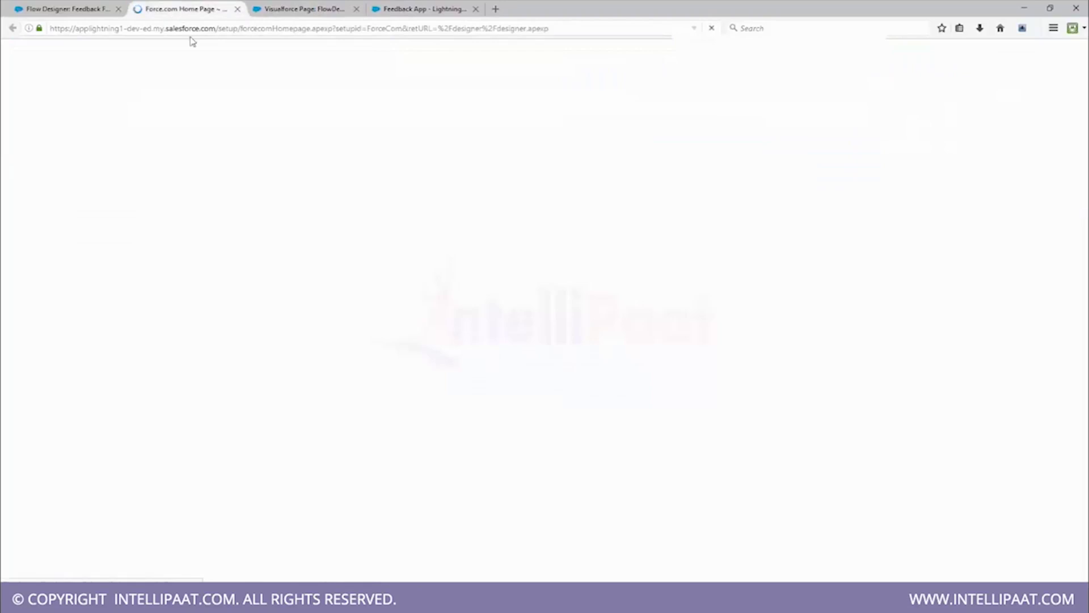
left_click_drag(220, 29, 614, 22)
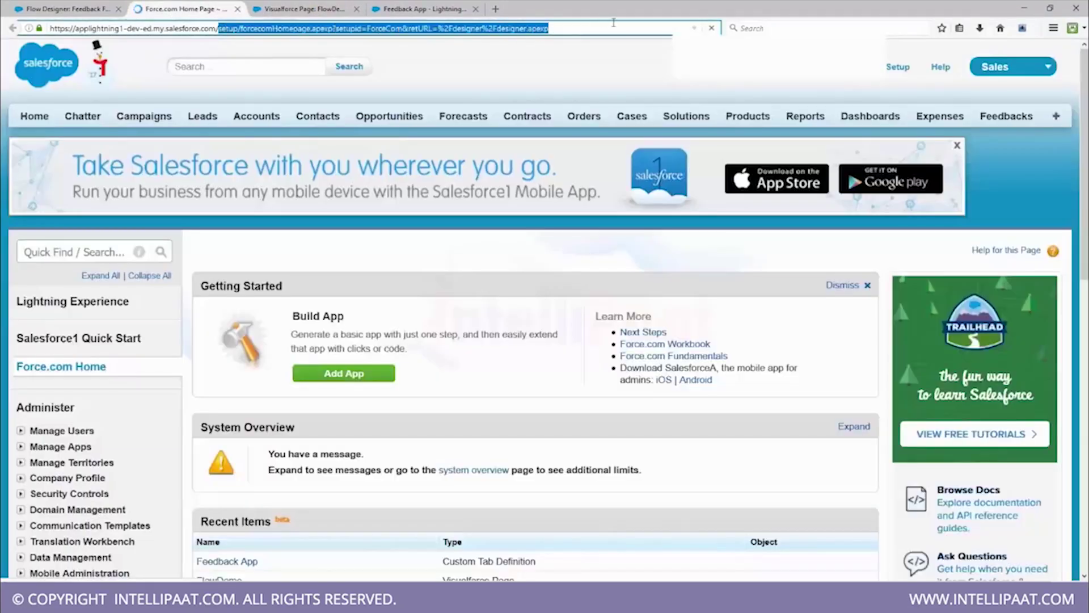
type("one/o")
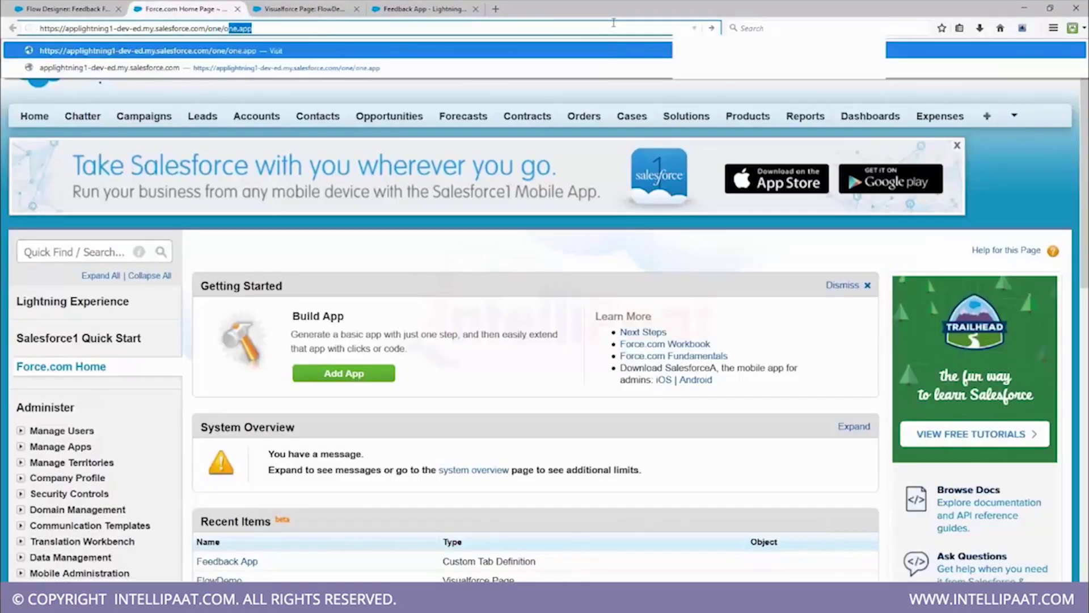
type("ne.a")
key("Return")
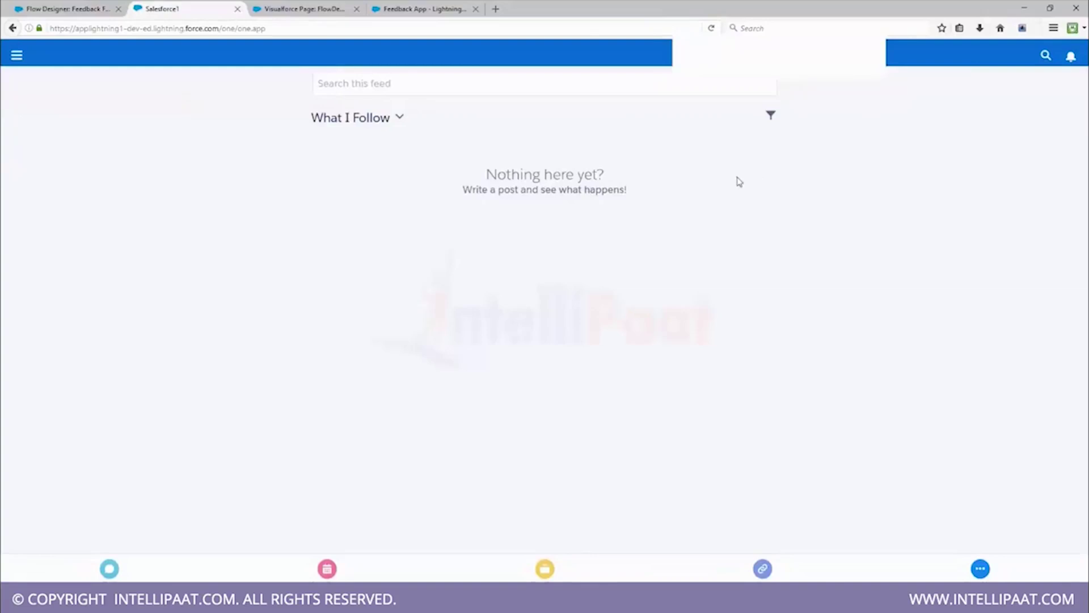
- Open Feedback App, fill in Name, Email and Comments, submit, and finish the flow
left_click(16, 55)
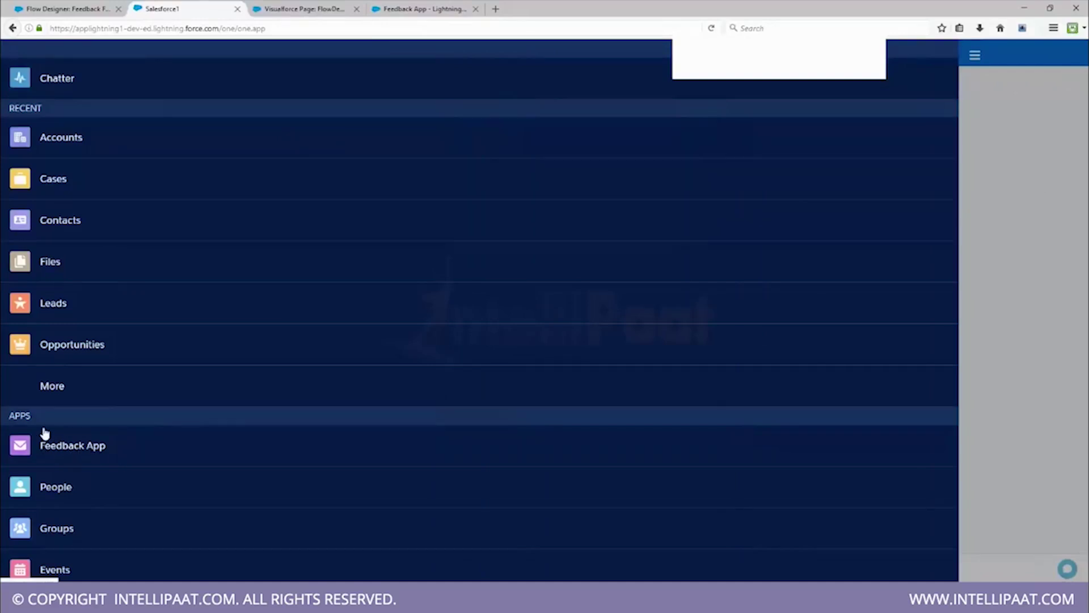
left_click(59, 446)
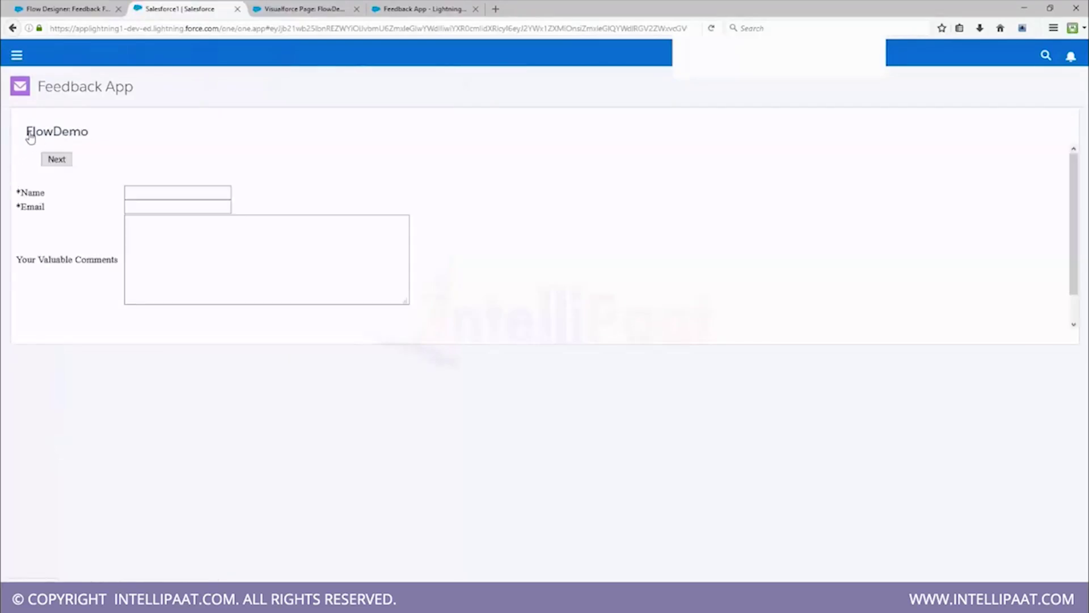
left_click(178, 196)
type("kjbsfkjds")
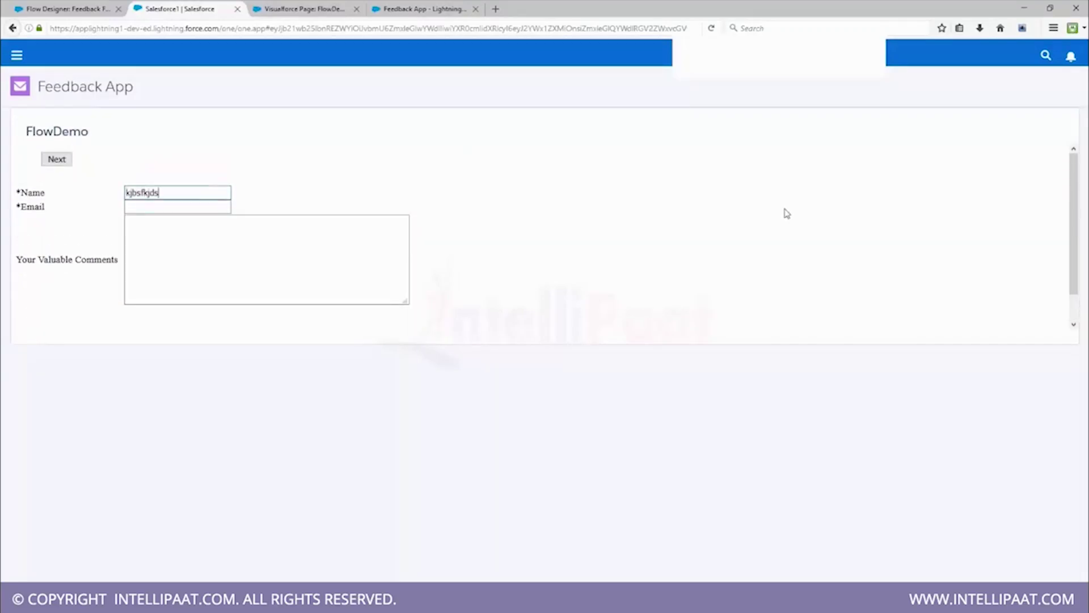
key("Tab")
type("sdkjbfdksjbk")
key("Tab")
type("acb vkjds")
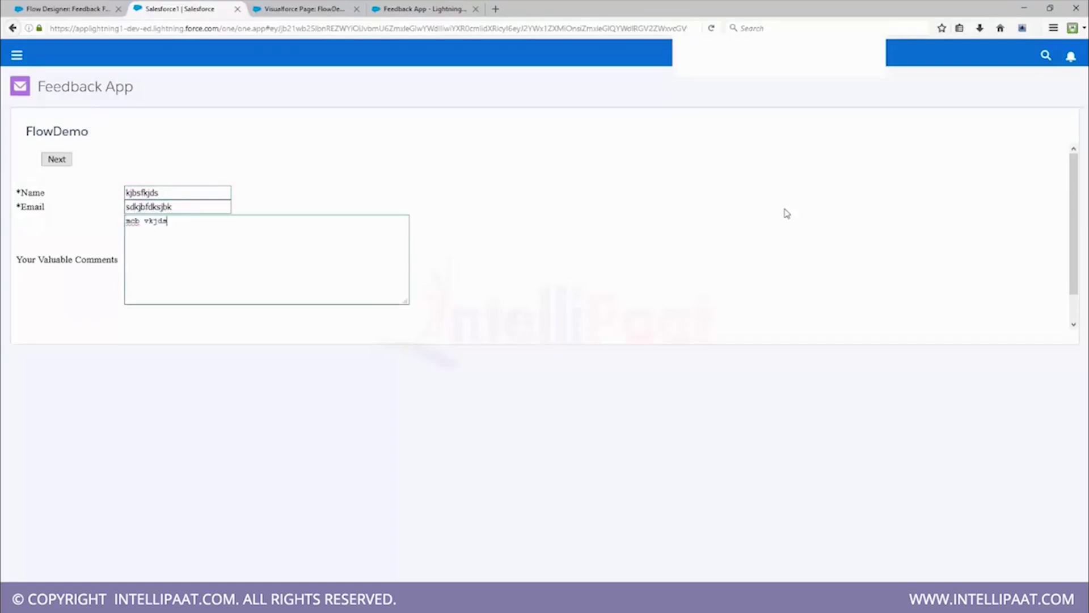
left_click(51, 314)
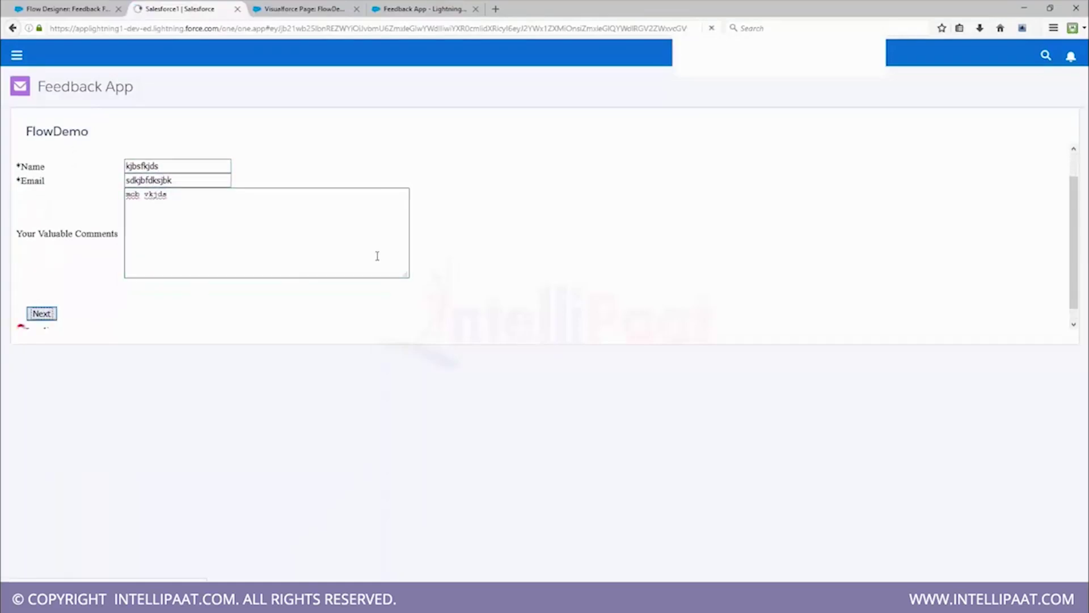
left_click(96, 242)
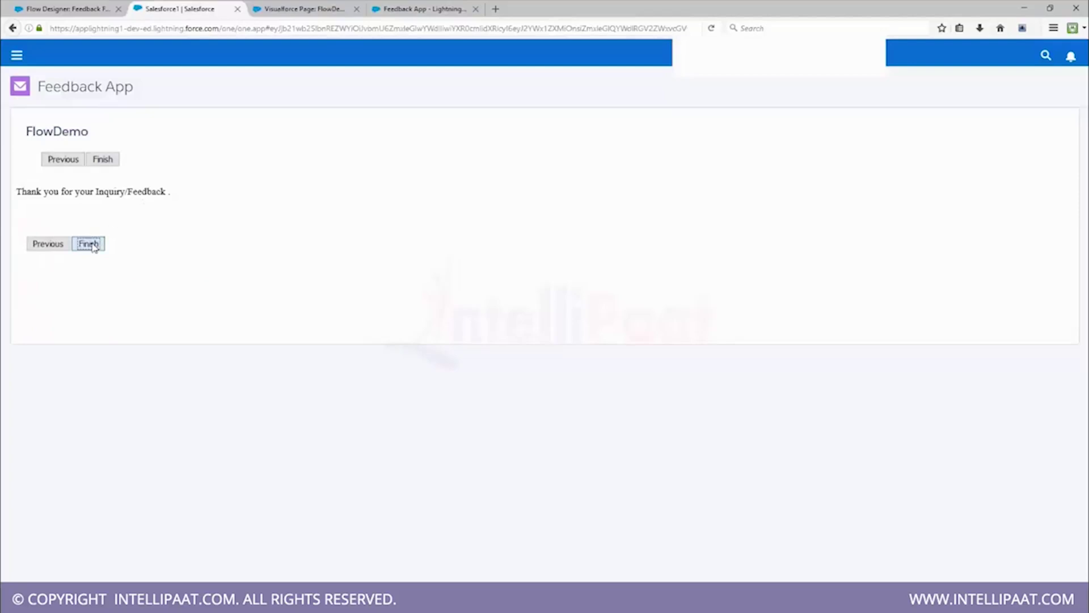